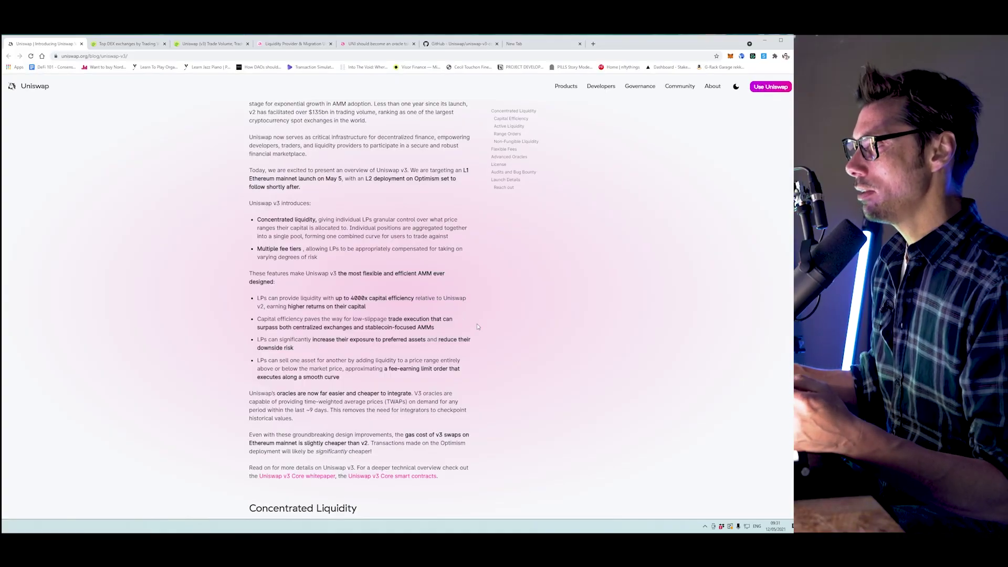
Step: Scroll the v3 post past Concentrated Liquidity and Range Orders to Flexible Fees' 0.05%/0.30%/1.00% tiers
scroll(478, 327, "down", 2)
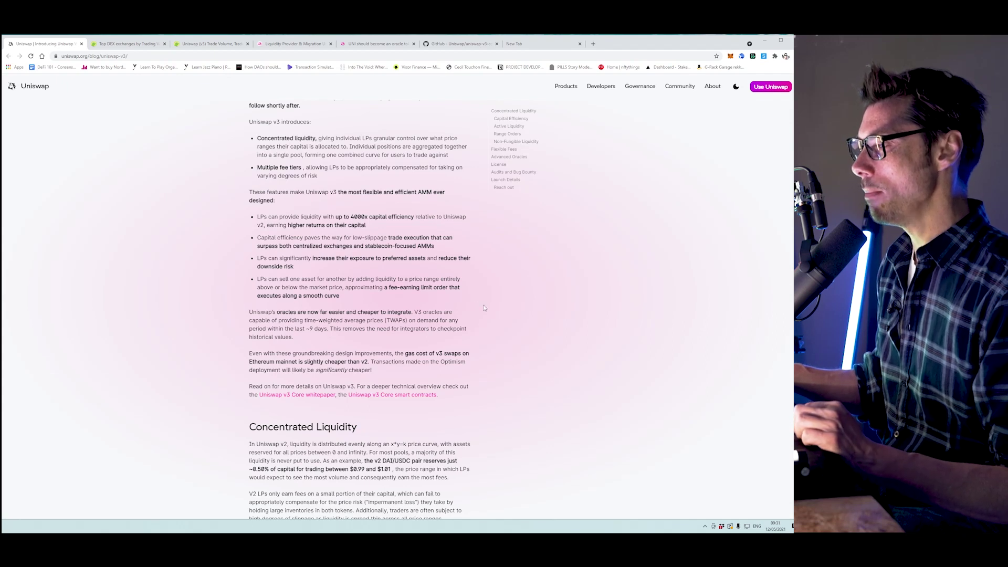
scroll(495, 319, "down", 12)
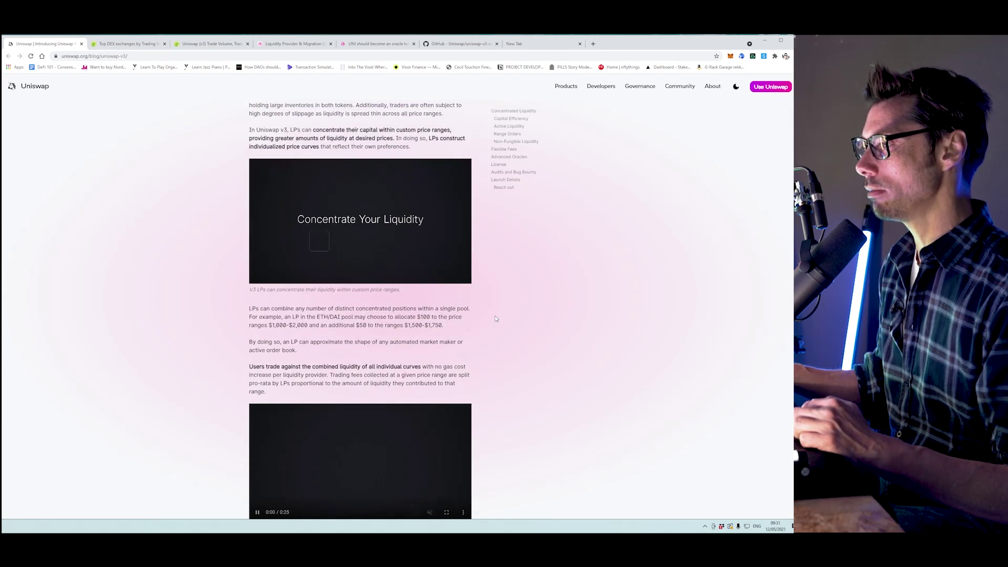
scroll(495, 319, "down", 2)
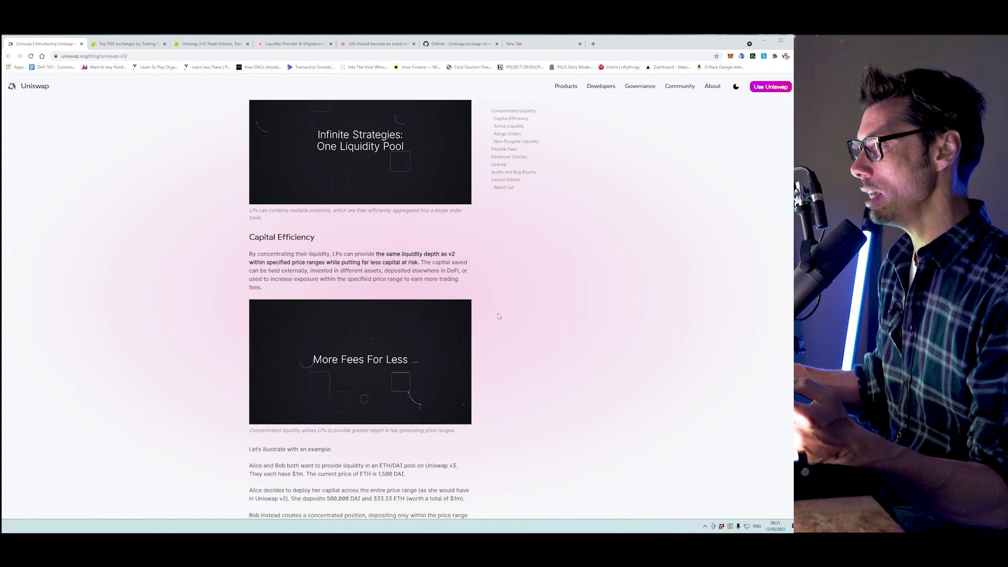
scroll(498, 318, "down", 4)
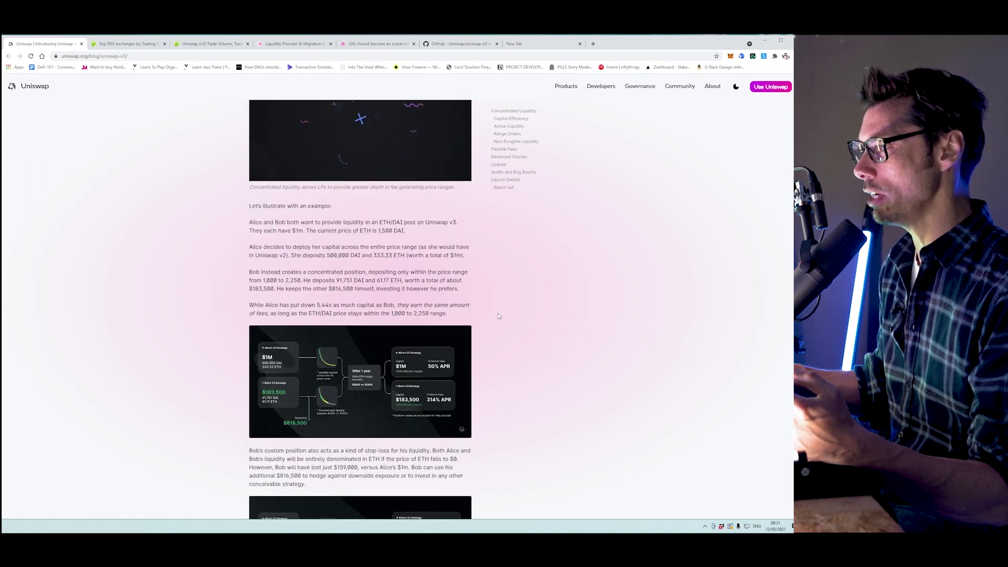
scroll(499, 316, "down", 3)
scroll(498, 316, "down", 3)
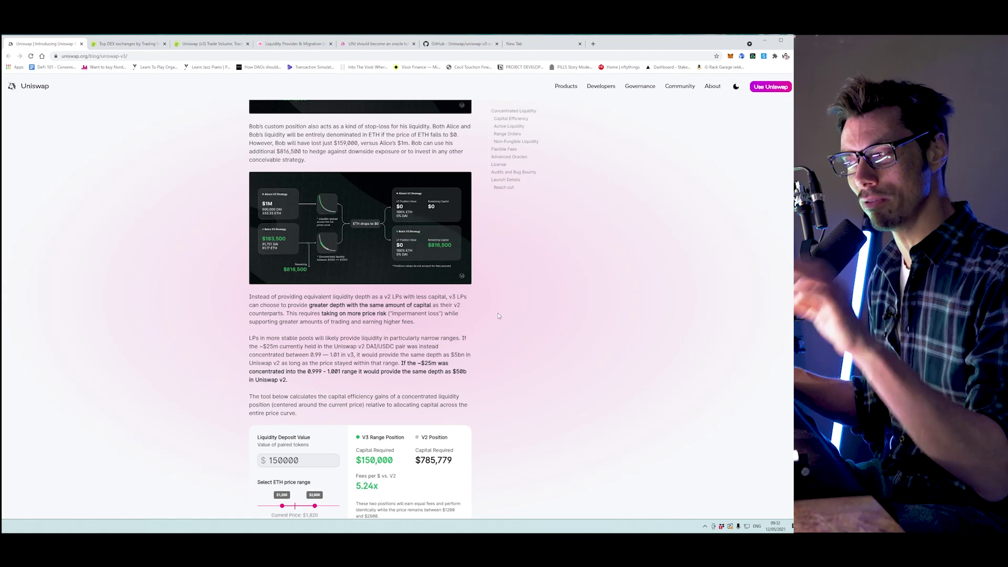
scroll(498, 315, "down", 3)
scroll(498, 315, "down", 6)
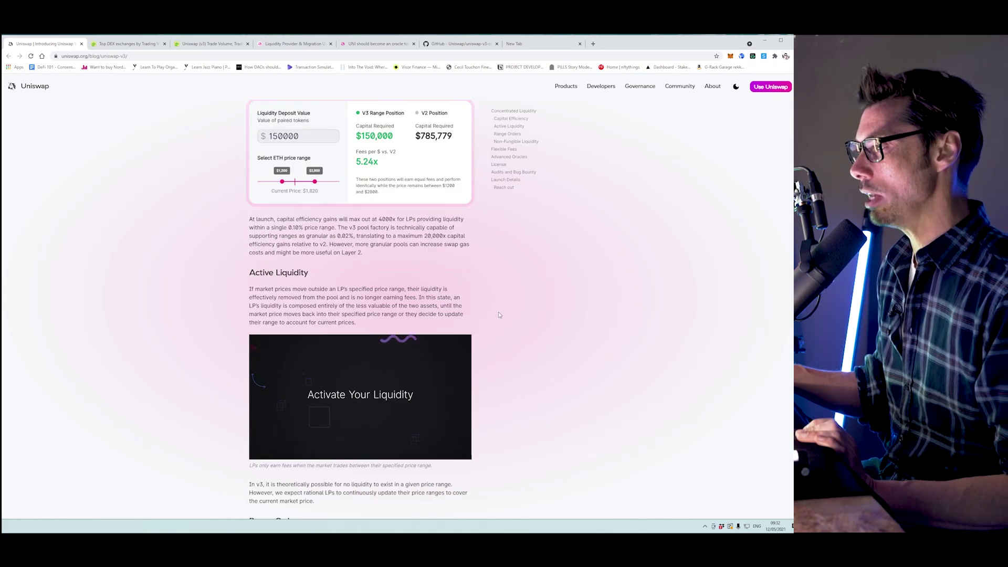
scroll(499, 315, "down", 5)
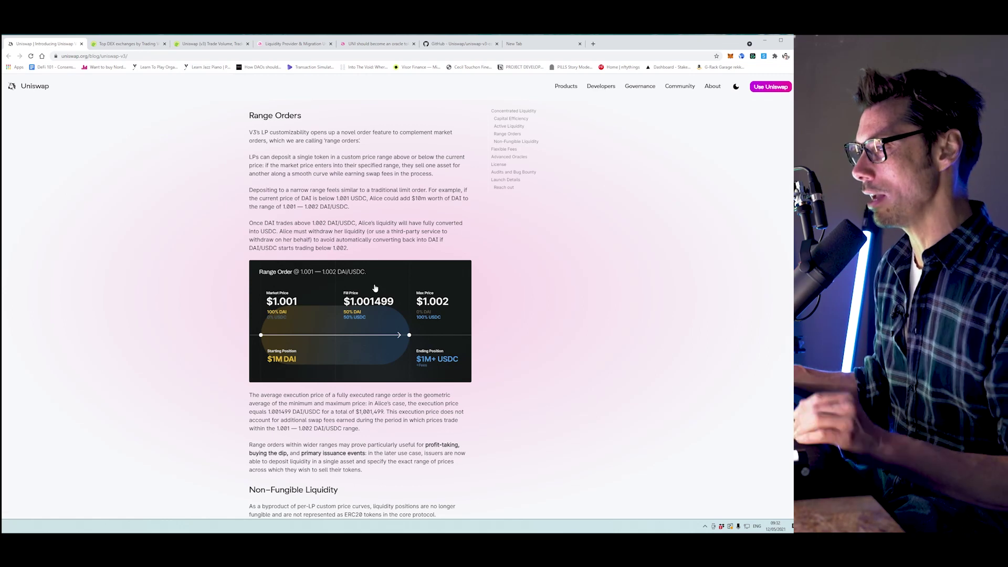
scroll(429, 306, "down", 5)
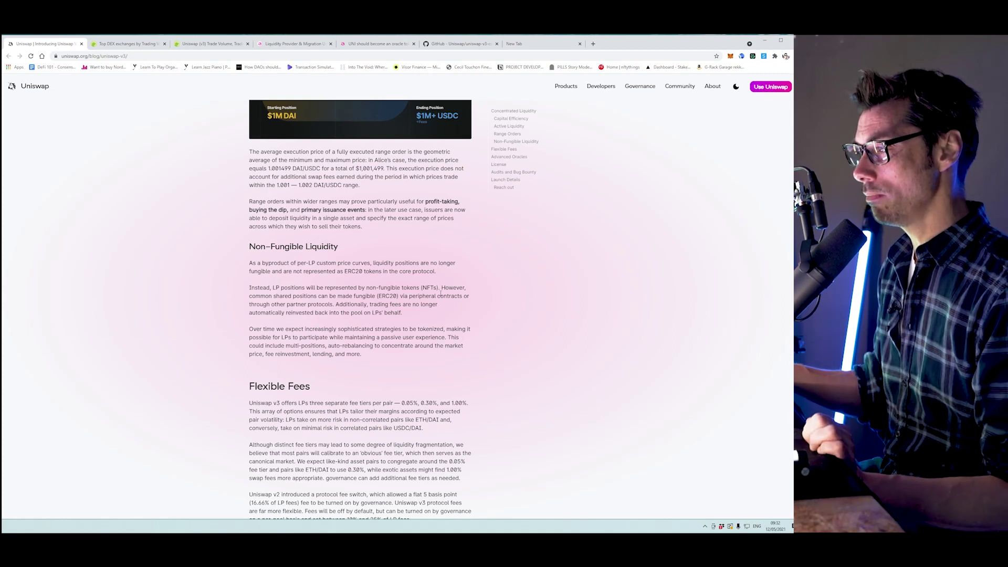
Step: Scroll past Advanced Oracles to the License section, then switch to CoinGecko's top DEX ranking
scroll(585, 389, "down", 5)
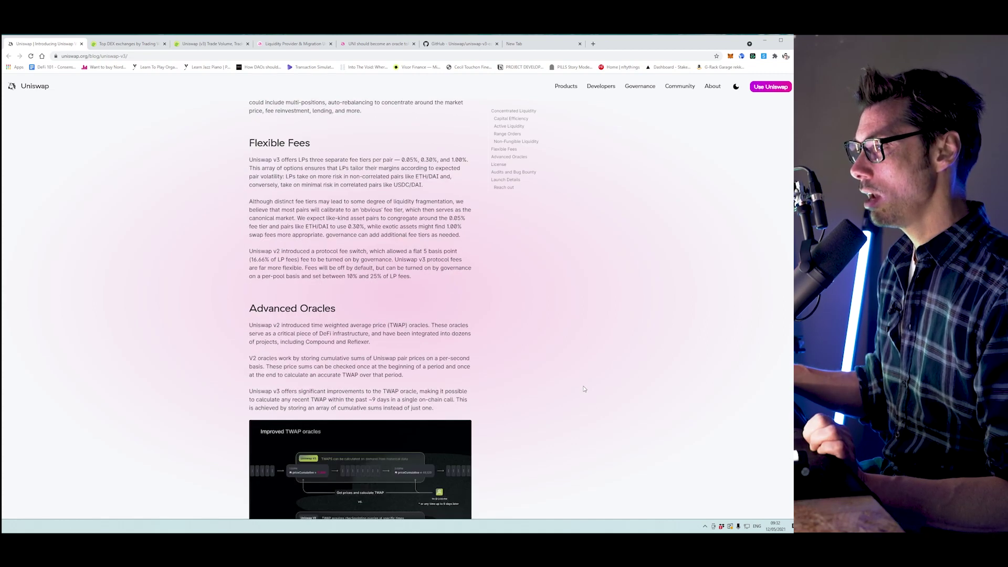
scroll(584, 389, "down", 2)
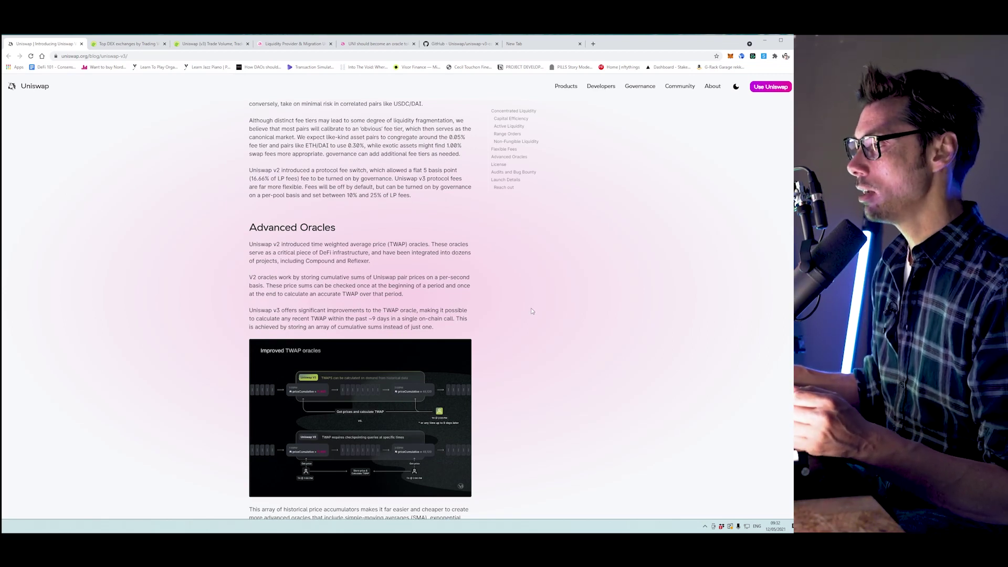
scroll(531, 311, "down", 4)
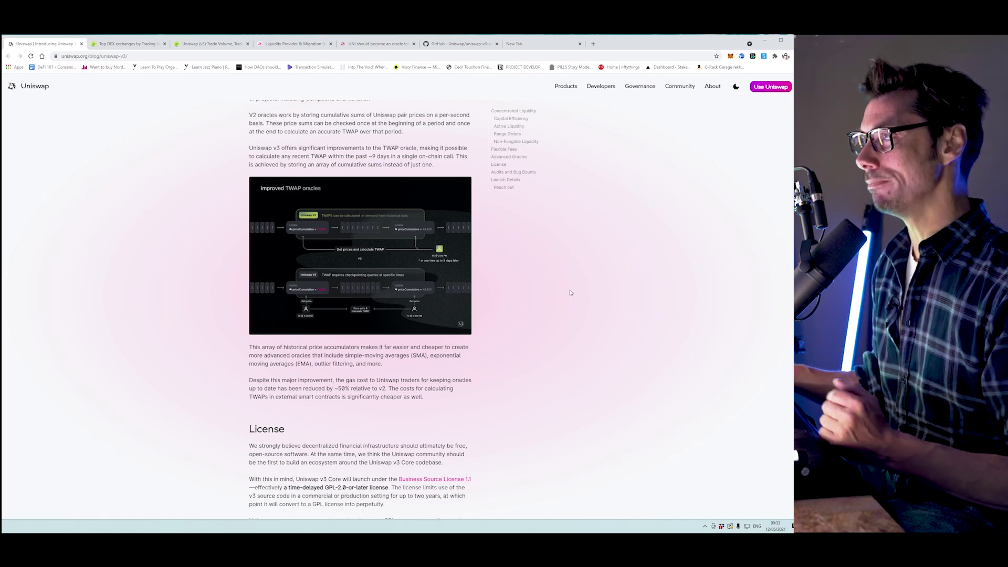
left_click(140, 47)
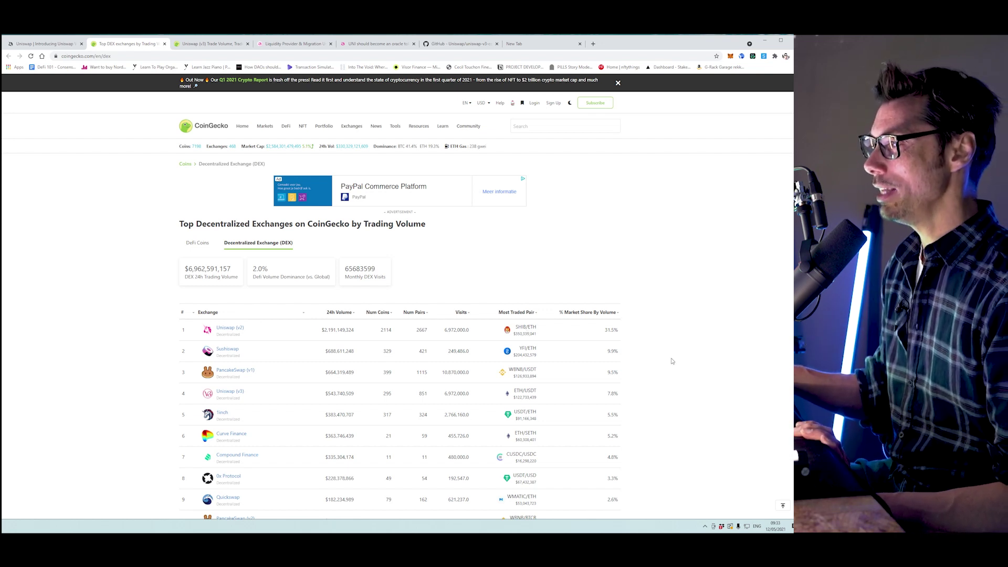
Step: Browse the Uniswap (v3) pairs table on CoinGecko and the LP guide, then return to the v3 blog post
left_click(212, 44)
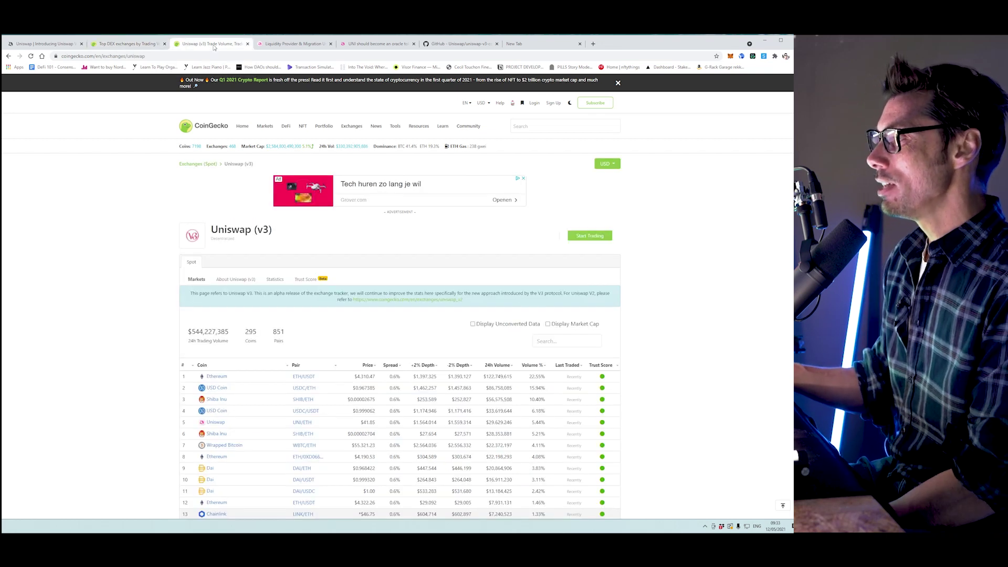
scroll(650, 304, "down", 2)
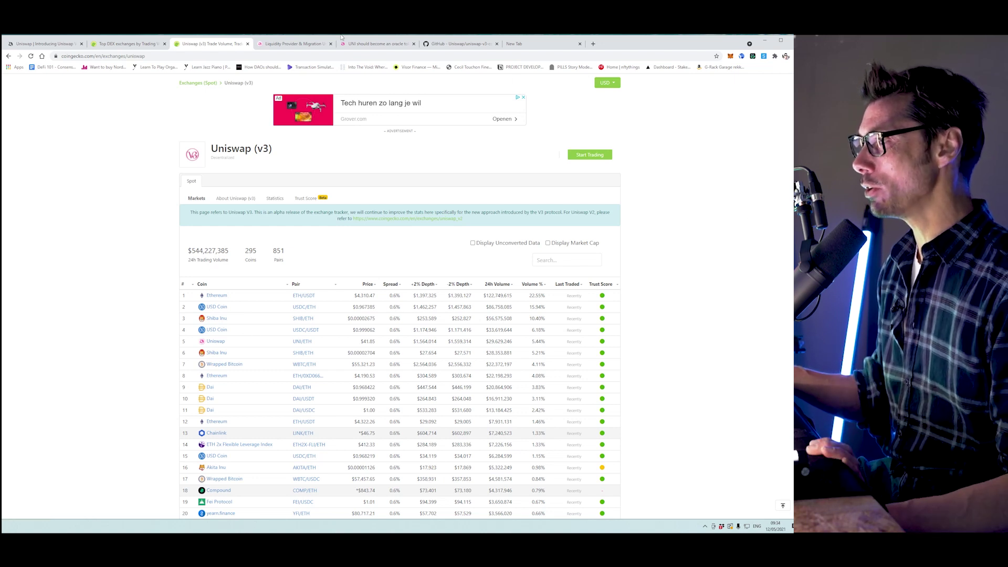
left_click(293, 44)
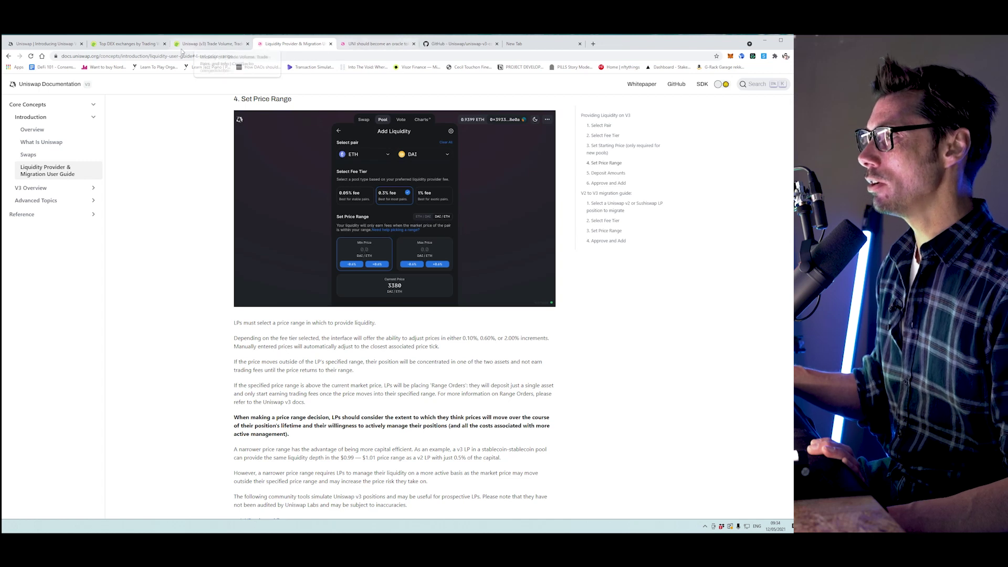
left_click(43, 44)
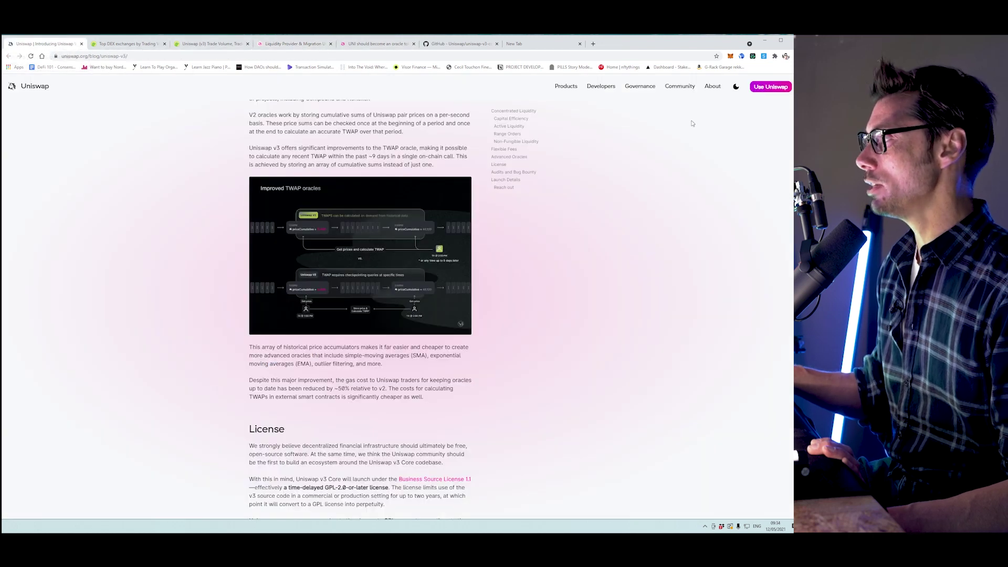
Step: Launch the Uniswap app and connect the MetaMask wallet
left_click(772, 87)
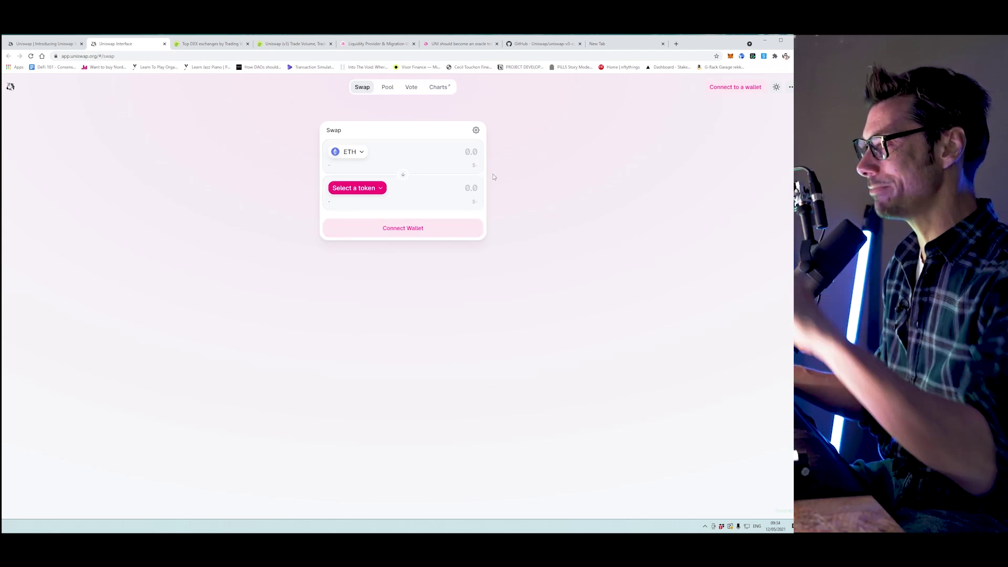
left_click(737, 88)
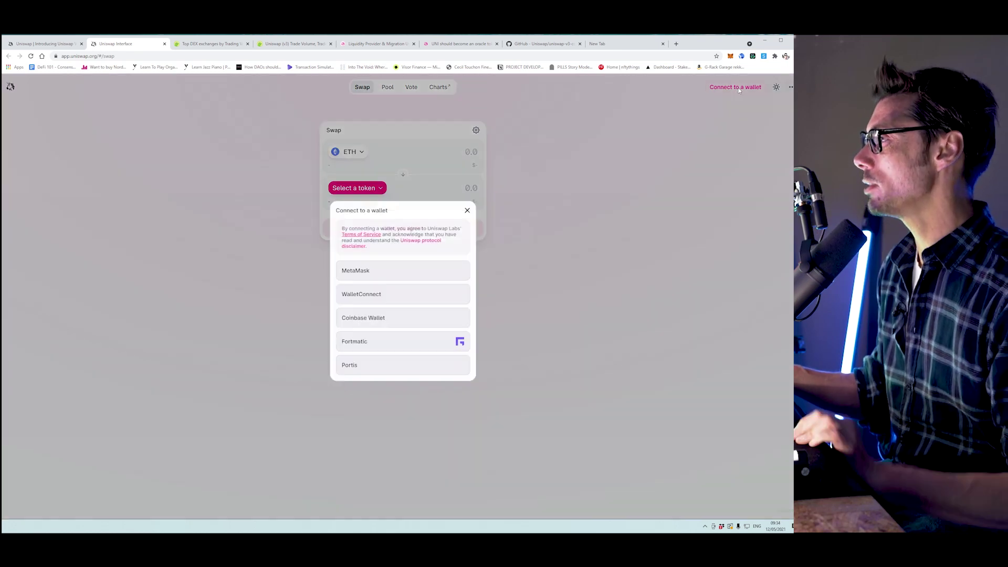
left_click(403, 274)
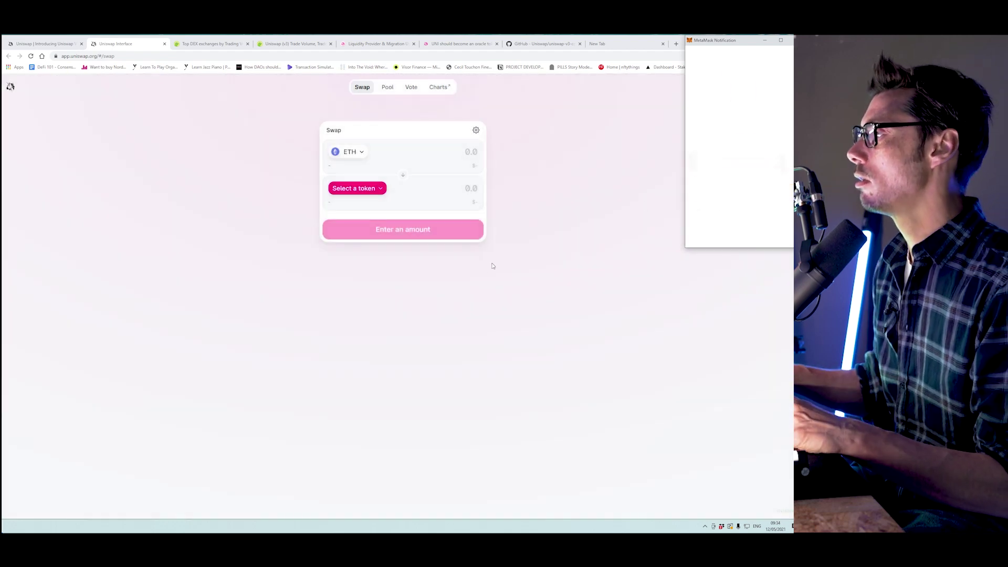
Step: Check and close the swap transaction settings, then go to the Pools Overview
left_click(476, 130)
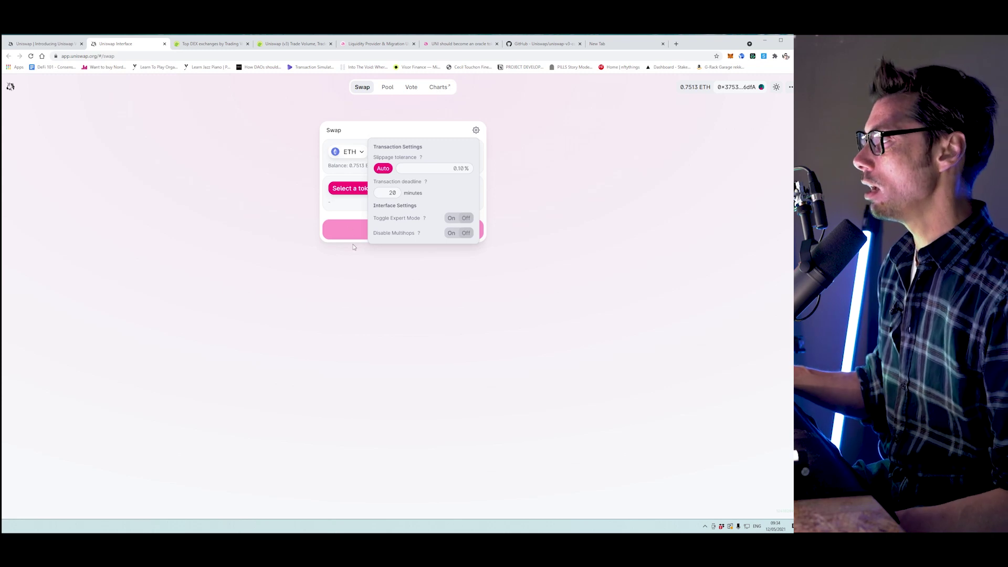
left_click(275, 244)
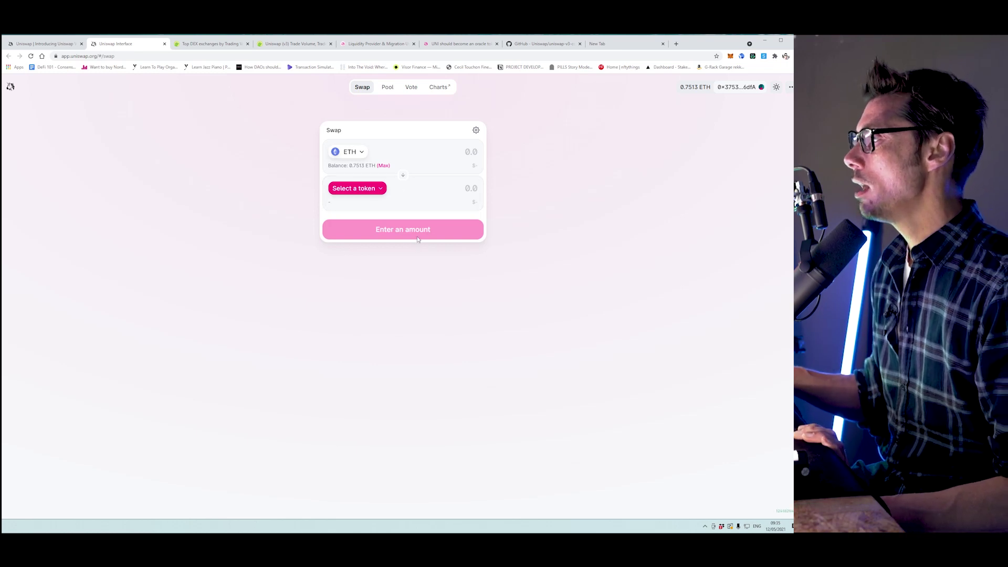
left_click(388, 88)
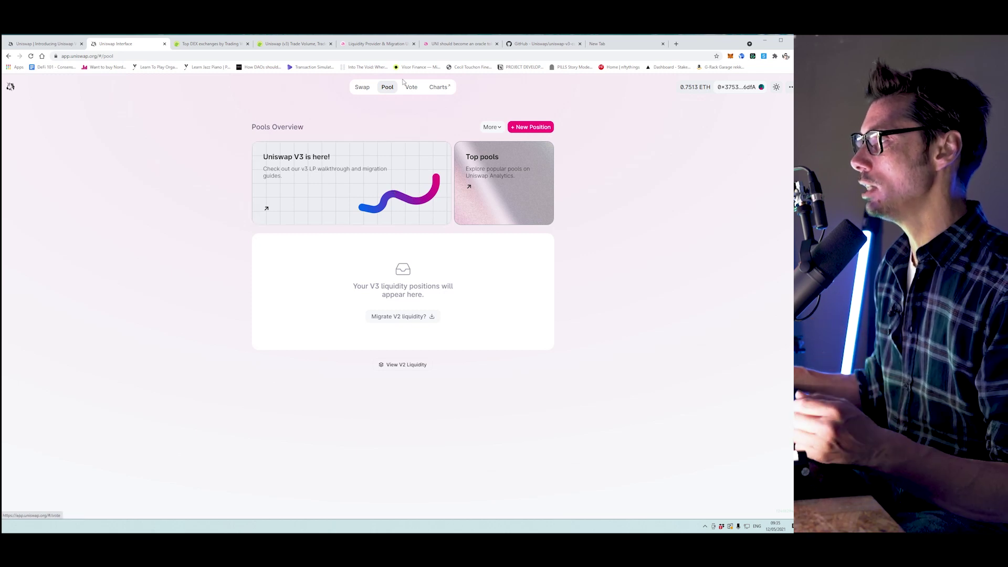
left_click(371, 44)
scroll(609, 282, "up", 15)
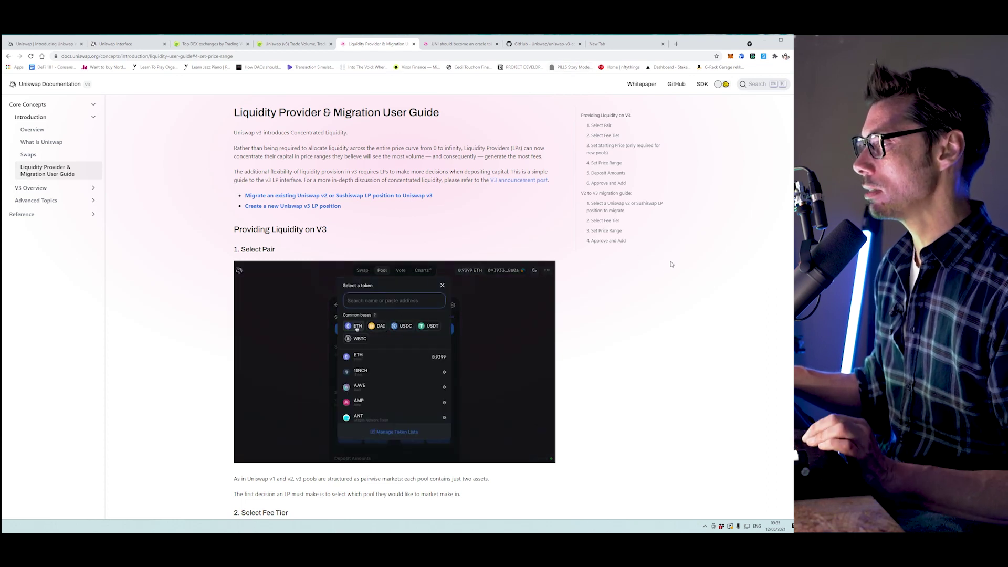
scroll(672, 262, "down", 2)
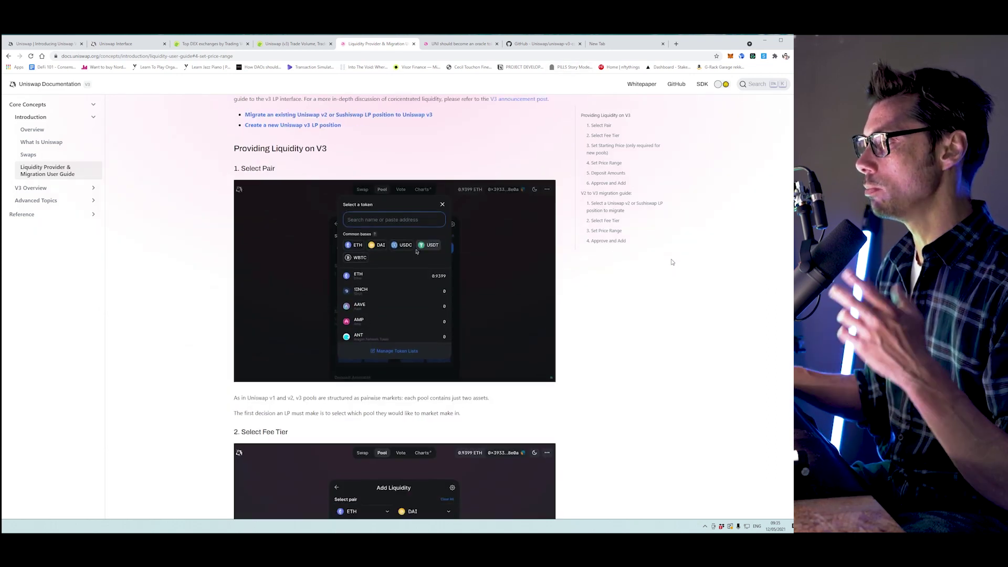
scroll(671, 262, "down", 2)
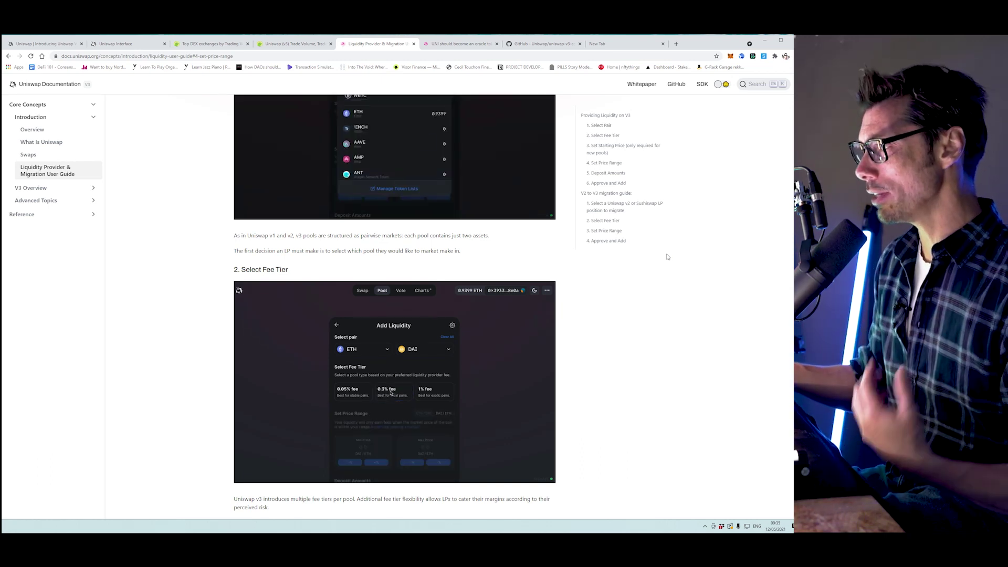
scroll(677, 275, "up", 5)
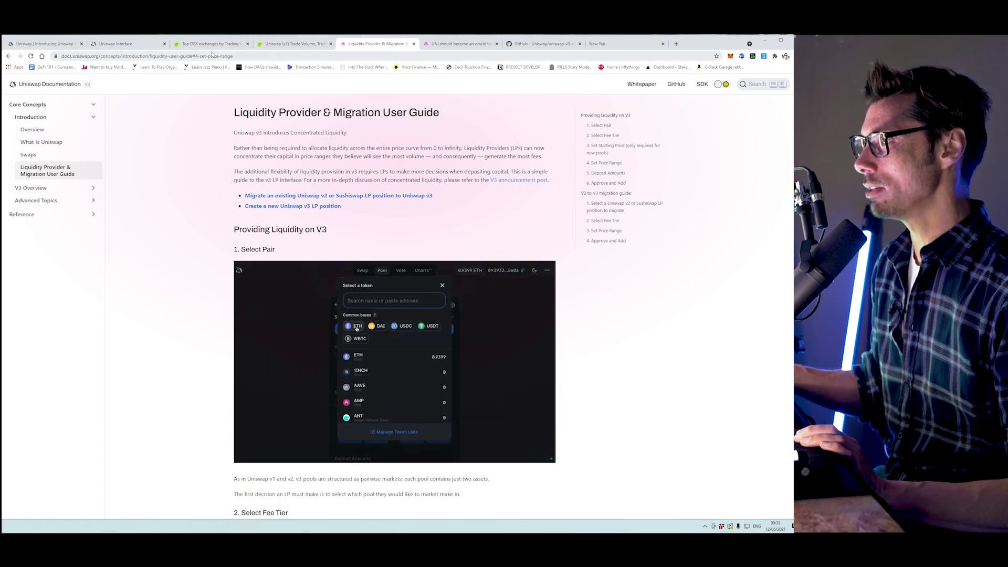
left_click(127, 44)
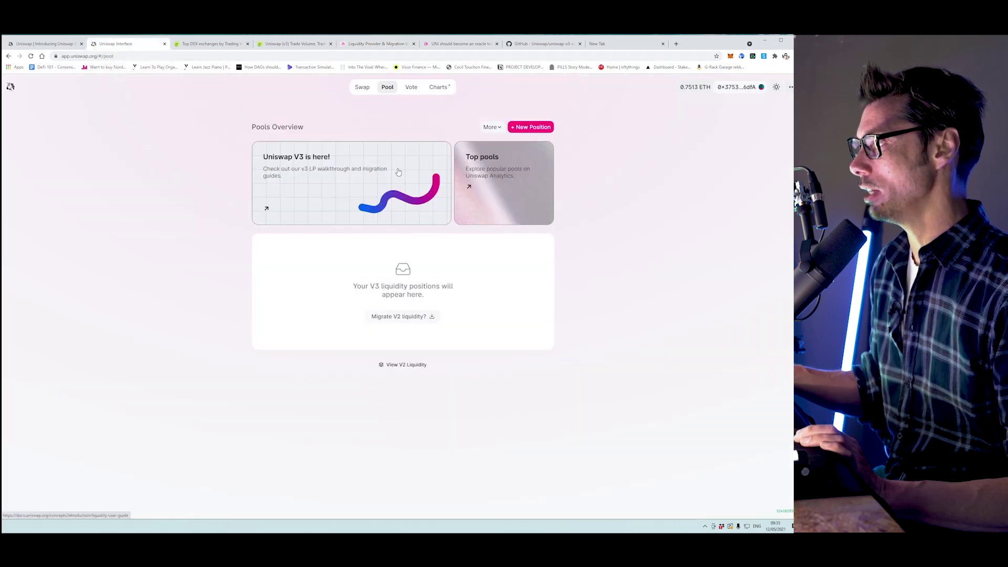
Step: Start a new position from the More menu with DAI as the first token and ETH as the second
left_click(494, 127)
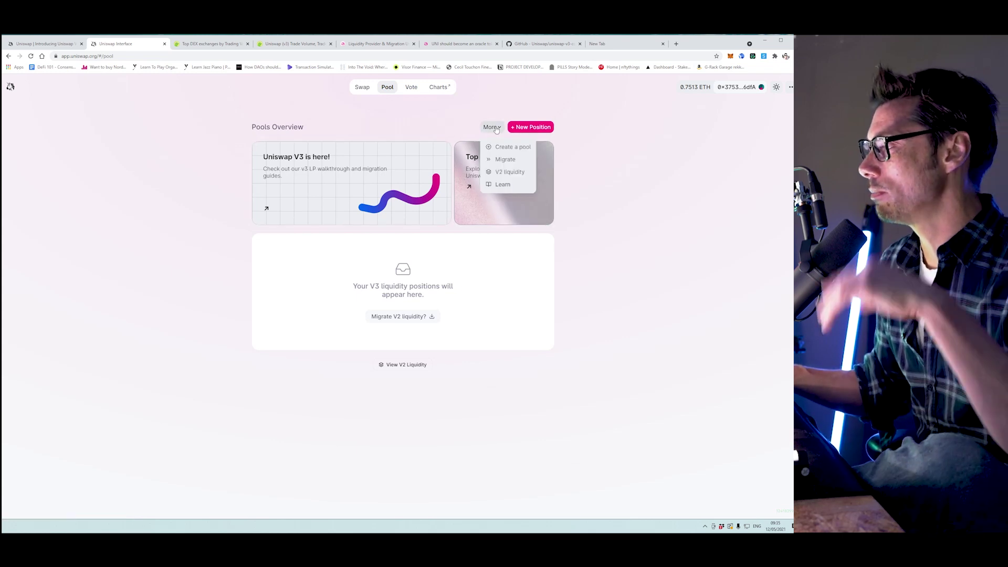
left_click(528, 128)
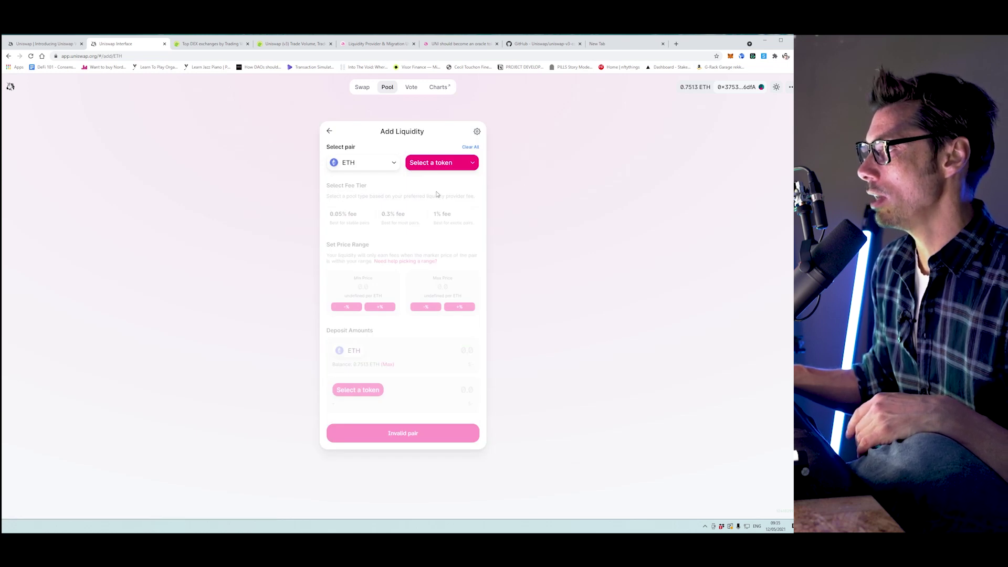
left_click(397, 164)
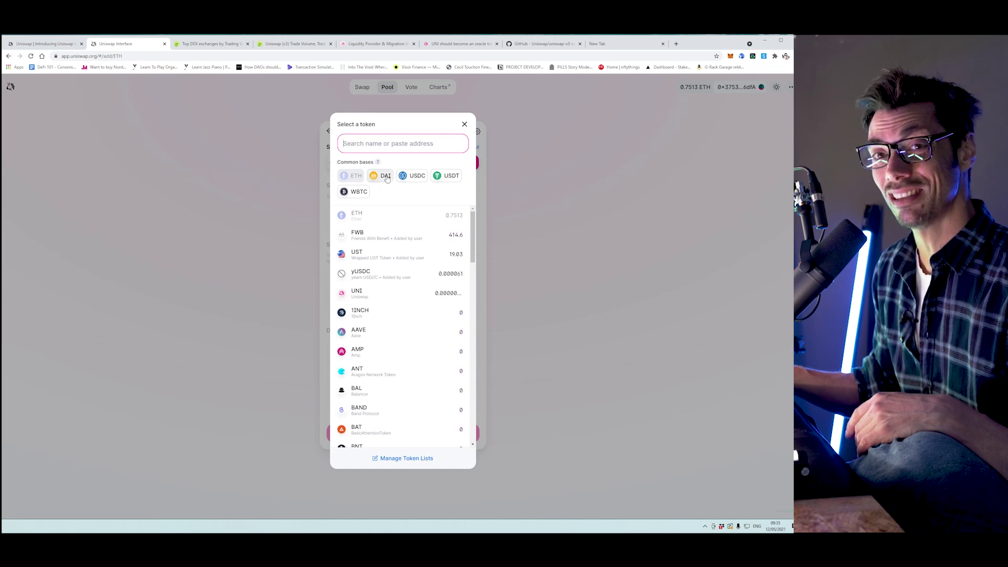
left_click(386, 177)
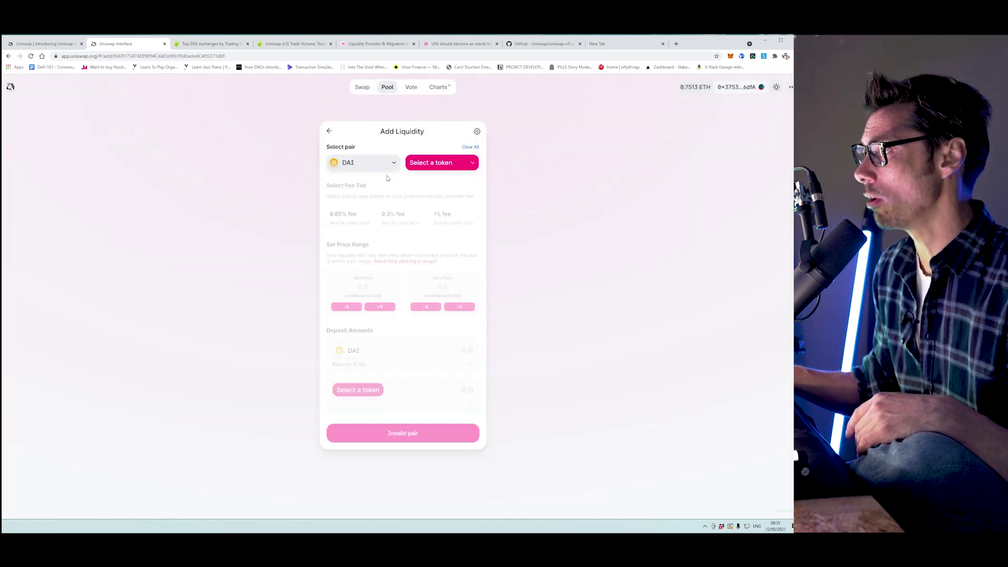
left_click(470, 164)
left_click(347, 178)
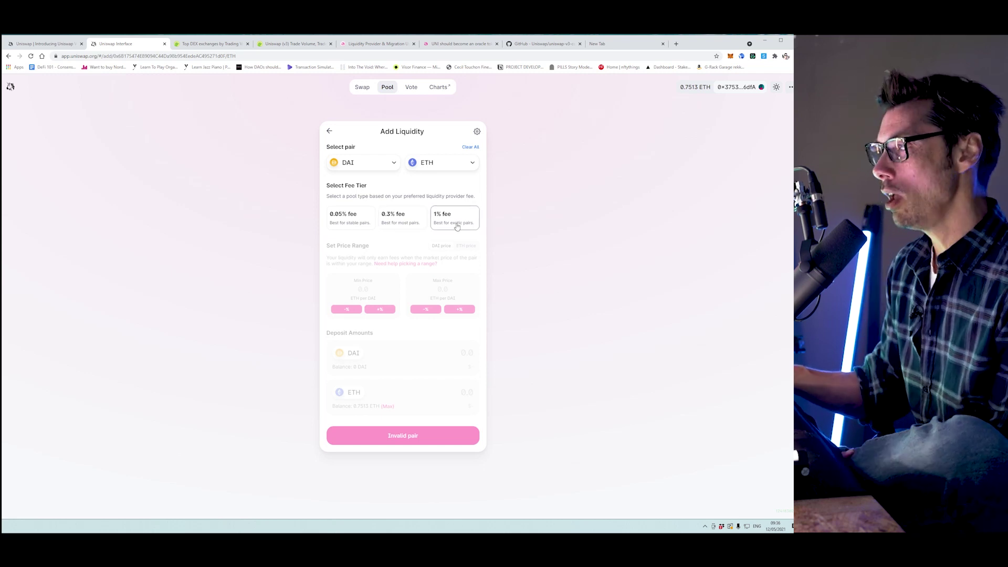
Step: Compare the 0.3% and 1% fee tiers, then settle on the 0.05% tier for DAI/ETH
left_click(357, 223)
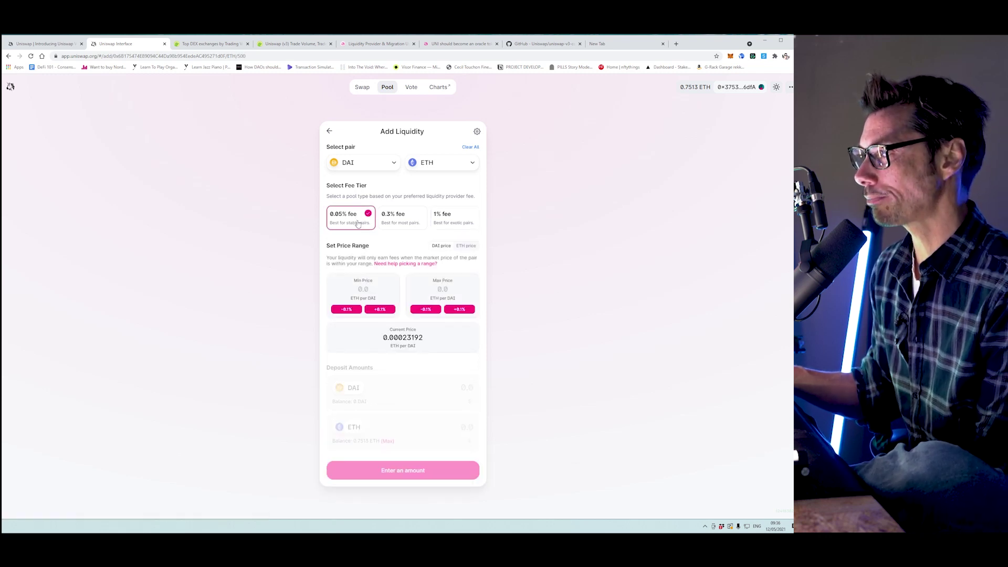
left_click(402, 220)
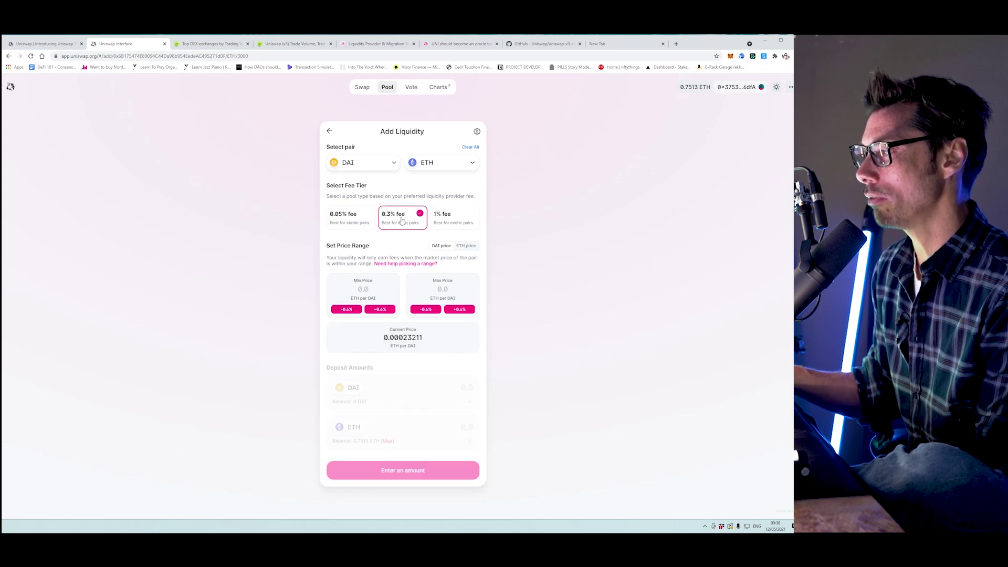
left_click(452, 221)
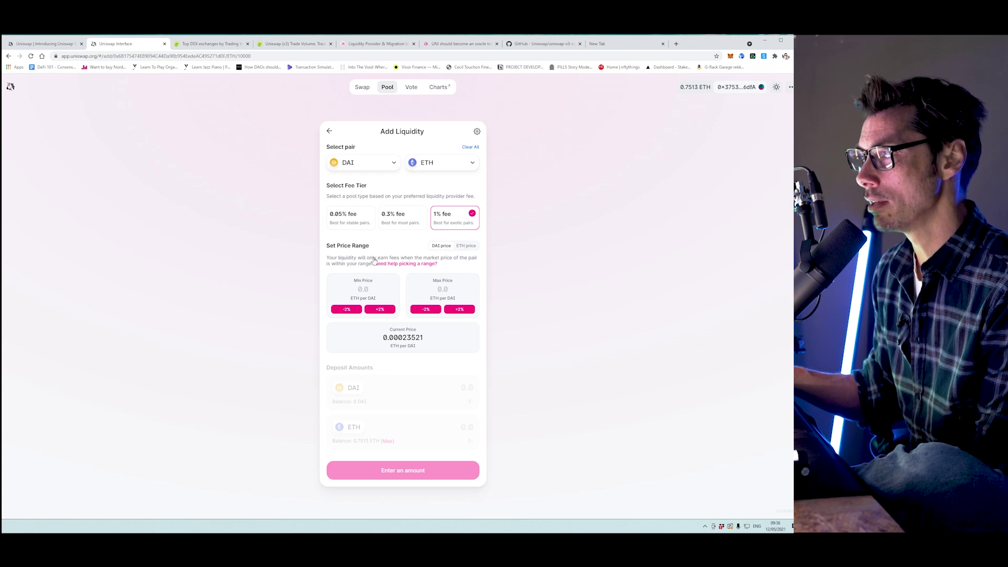
left_click(350, 219)
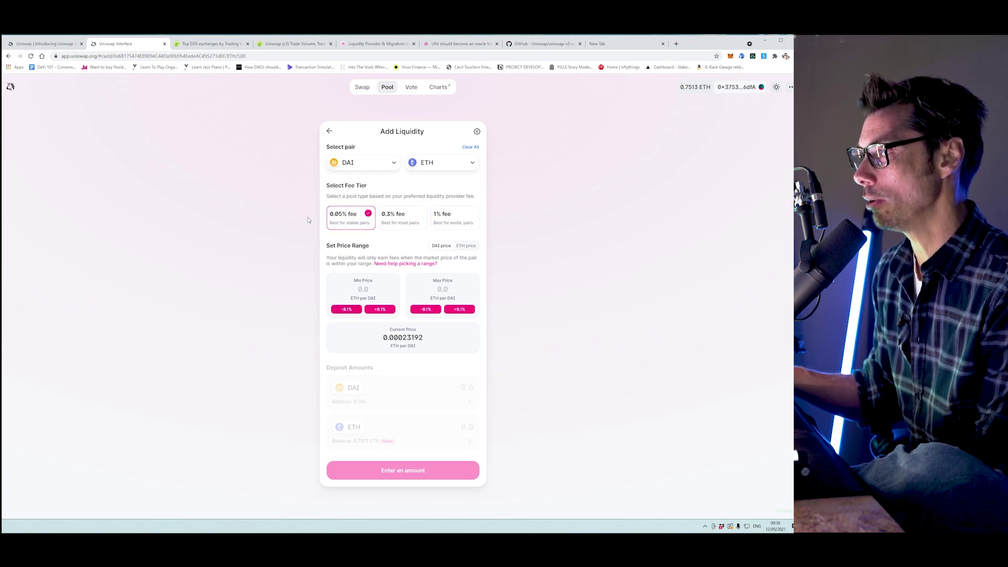
left_click(394, 222)
left_click(440, 221)
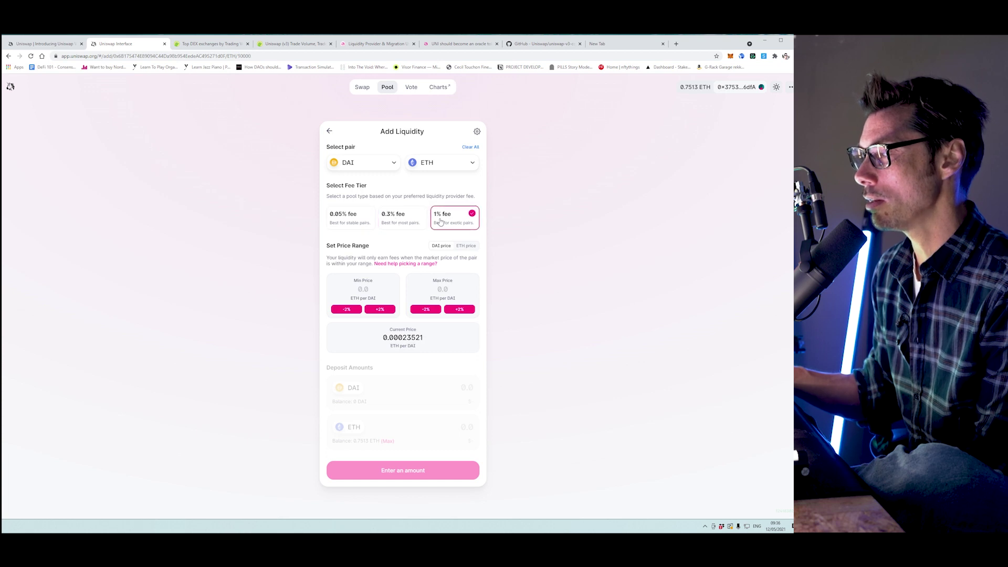
left_click(350, 226)
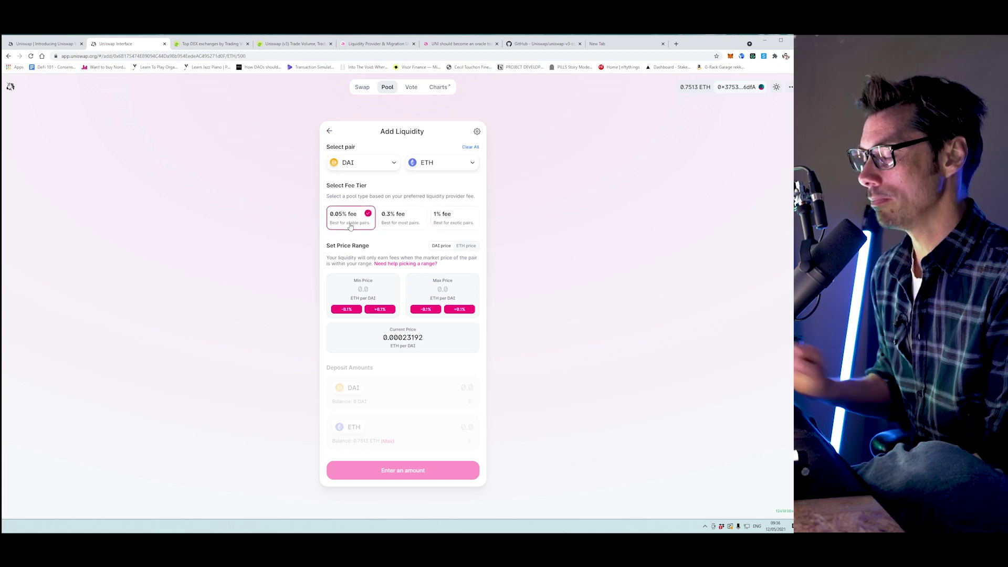